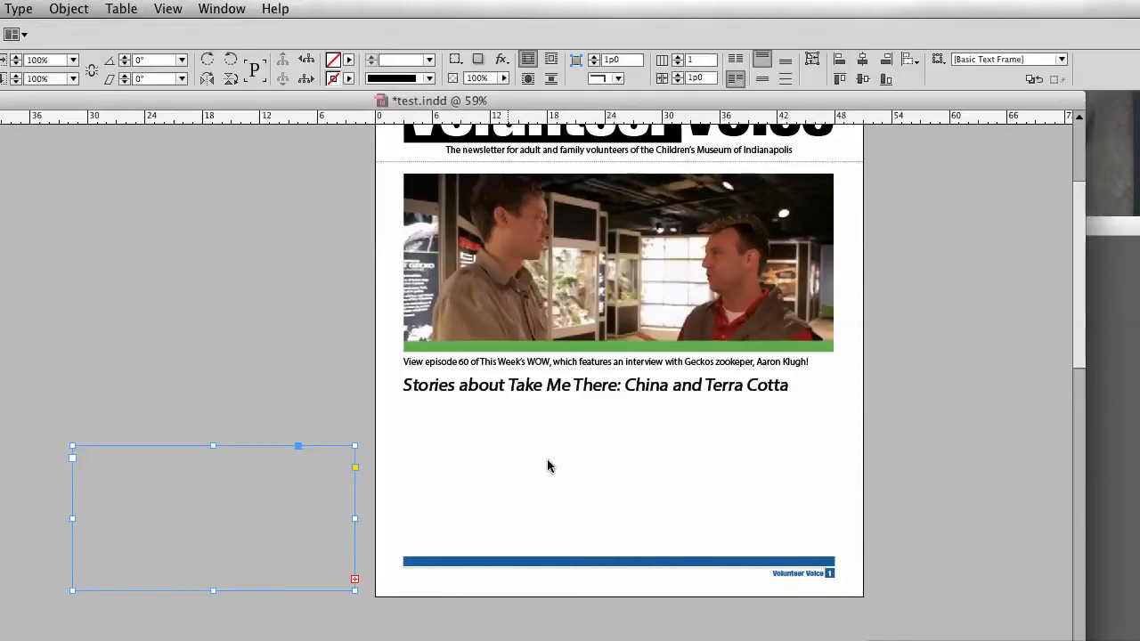
Step: Move the story text frame from the pasteboard below the heading and stretch it to the right margin
drag(242, 517, 575, 470)
drag(686, 473, 834, 471)
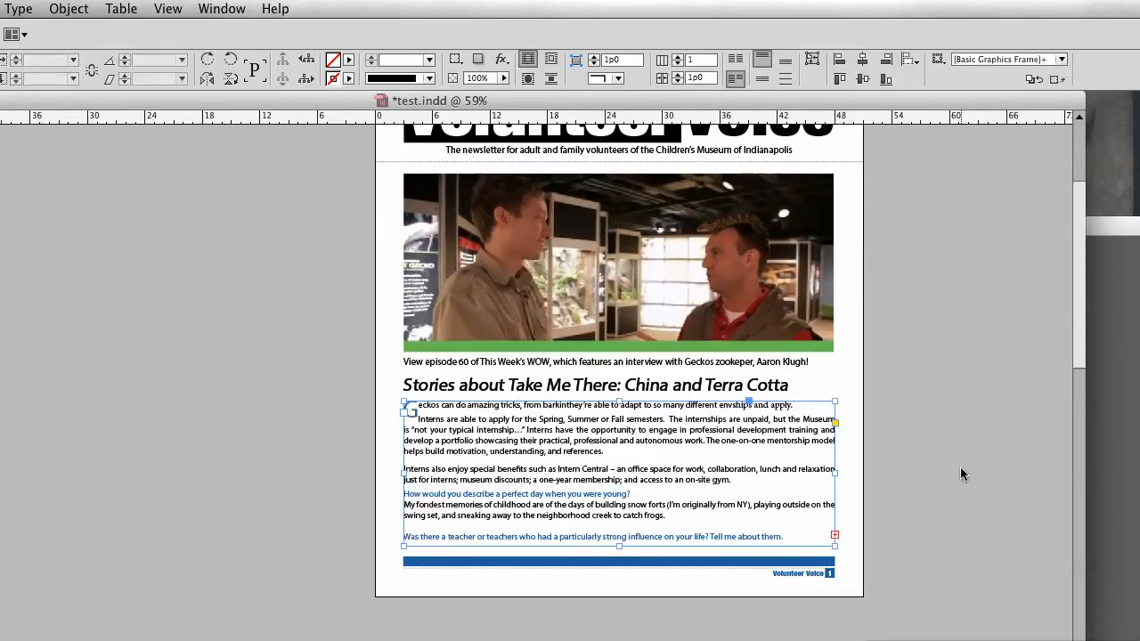
click(960, 467)
scroll(945, 462, up, 1)
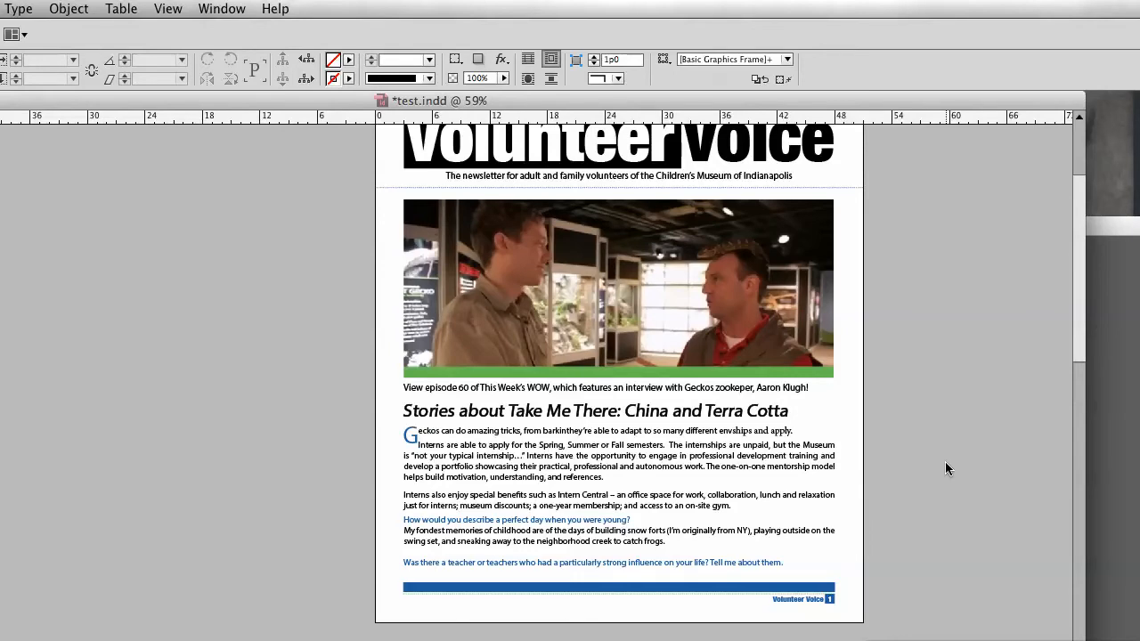
Step: Set the story frame to three columns
click(734, 491)
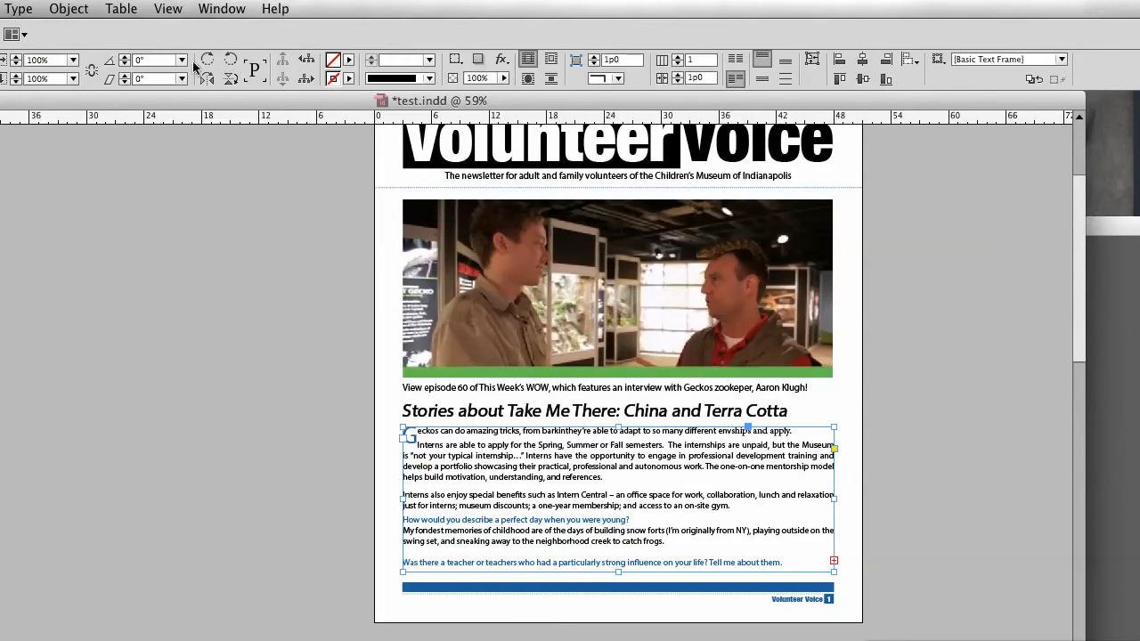
click(701, 62)
click(679, 58)
click(680, 57)
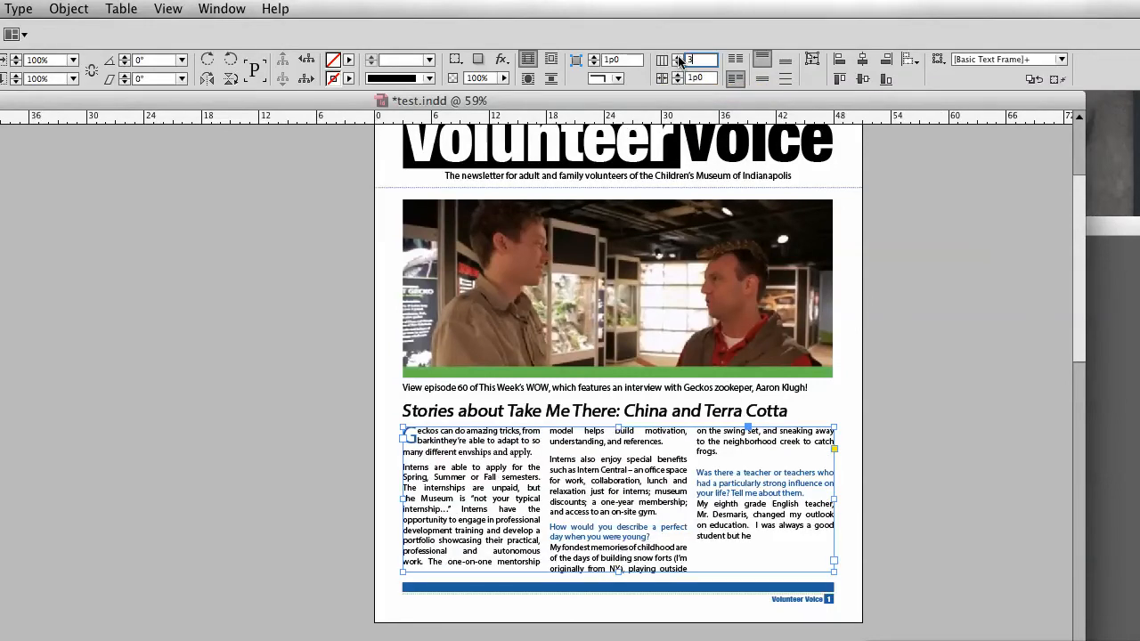
click(915, 415)
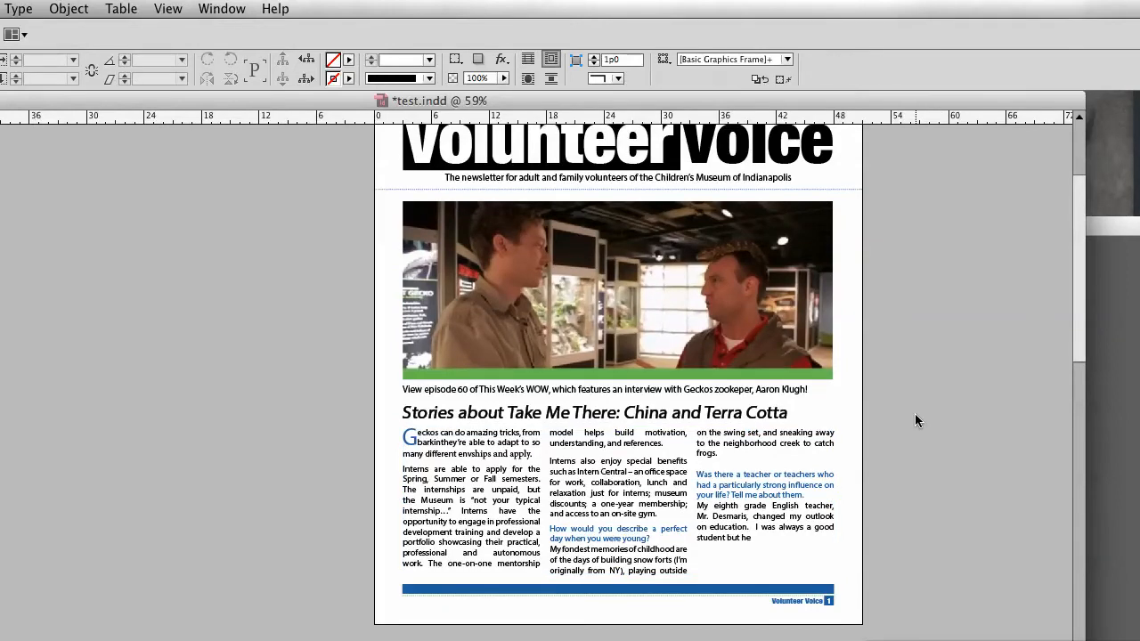
Step: Show the layout guides and narrow the story frame to the third column guide
click(692, 513)
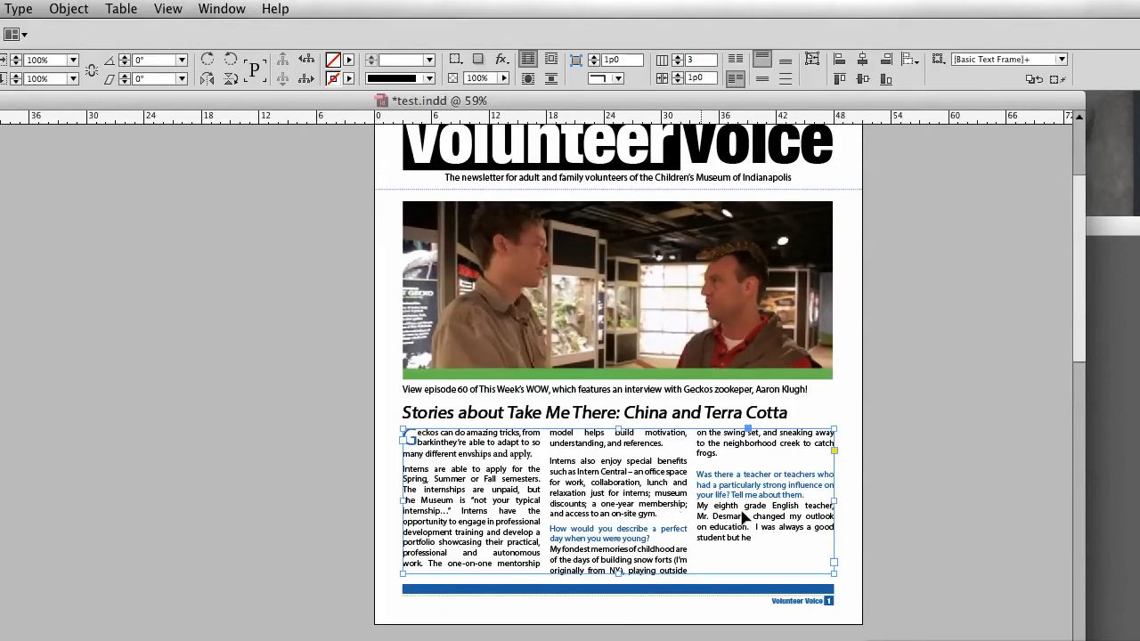
mouse_move(833, 509)
mouse_down()
mouse_move(692, 512)
mouse_move(834, 506)
mouse_up()
click(916, 508)
key(w)
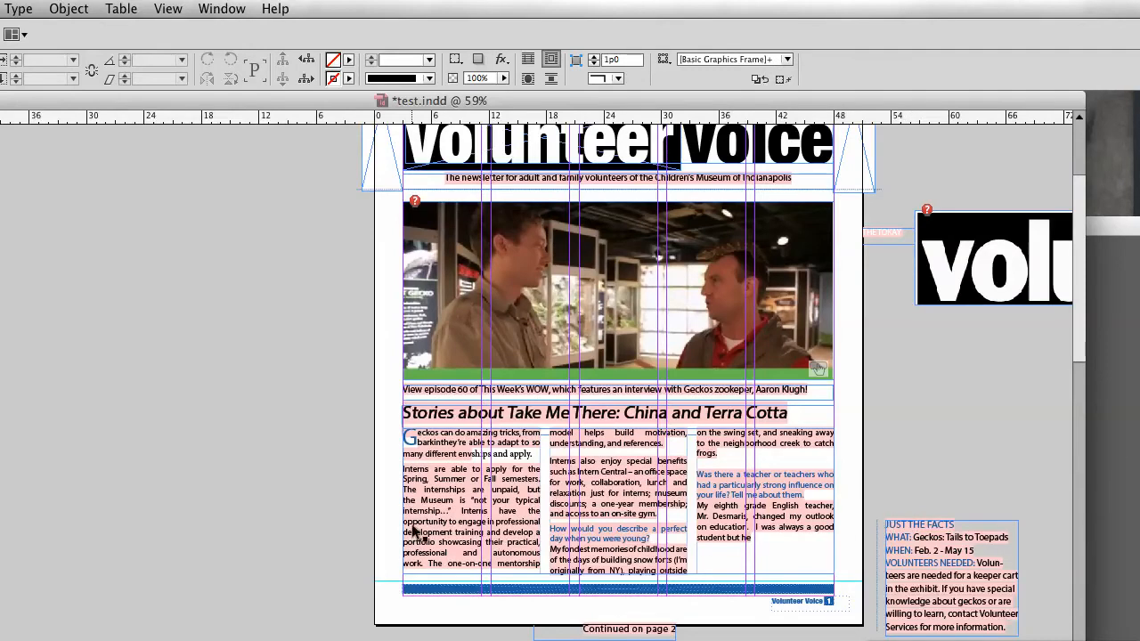
click(824, 506)
mouse_move(756, 508)
mouse_down()
mouse_move(679, 511)
mouse_move(755, 512)
mouse_up()
Step: Open the Margins and Columns settings and confirm them
click(0, 9)
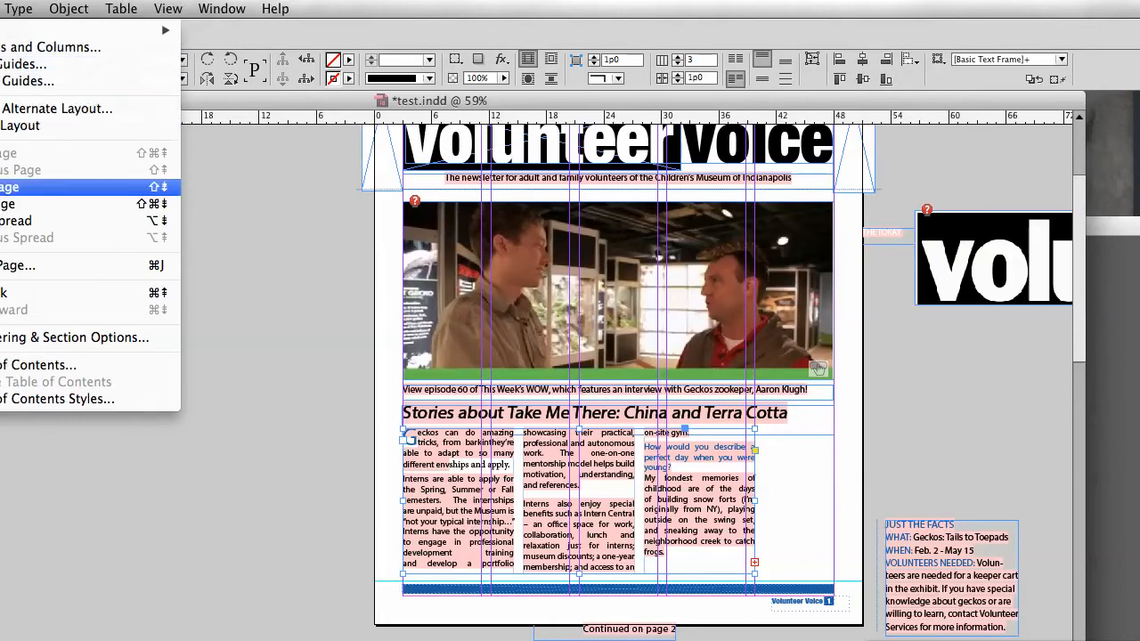
click(51, 47)
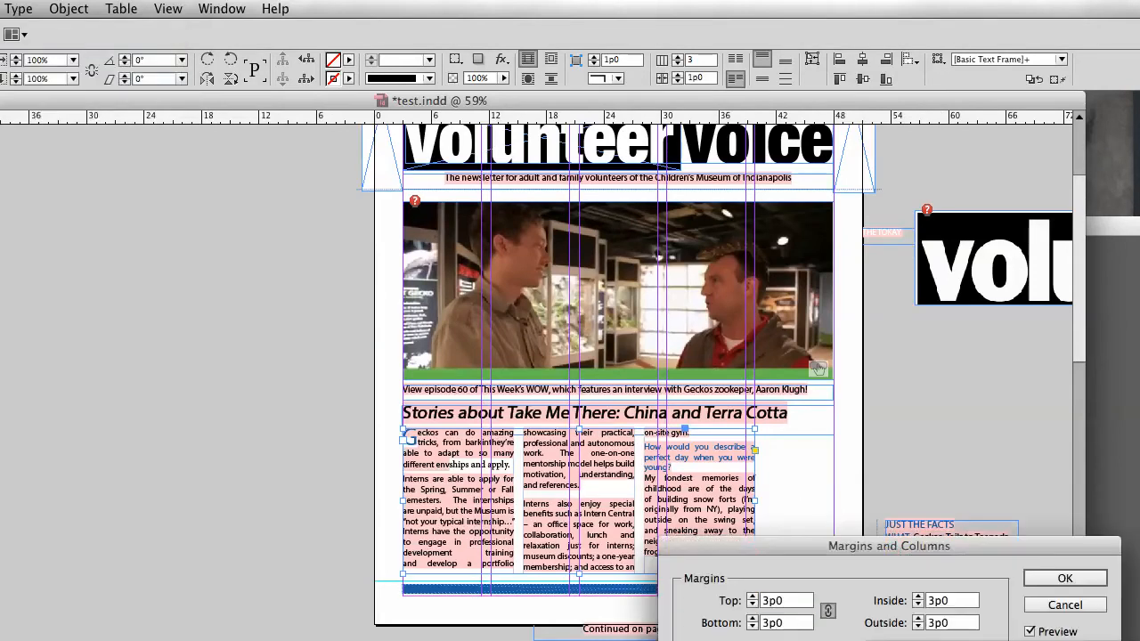
click(1066, 578)
Step: Stretch the story frame back to the right margin and return to the preview view
drag(755, 501, 834, 504)
click(905, 481)
key(w)
scroll(723, 565, up, 2)
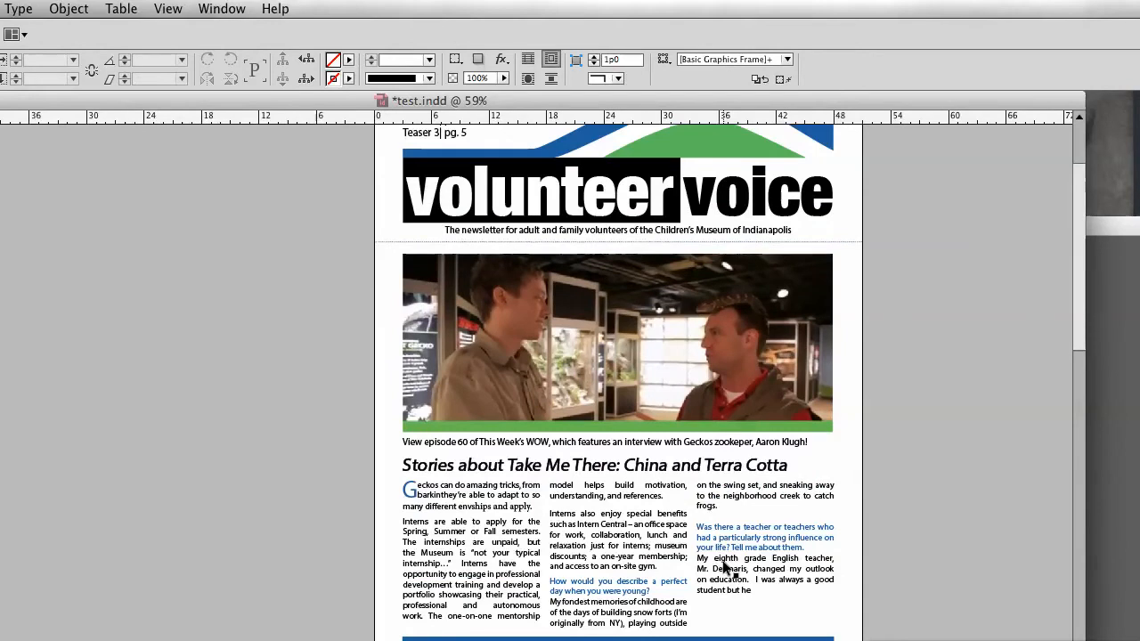
Step: Narrow the story frame to about two-thirds of the page width and set it to two columns
click(723, 567)
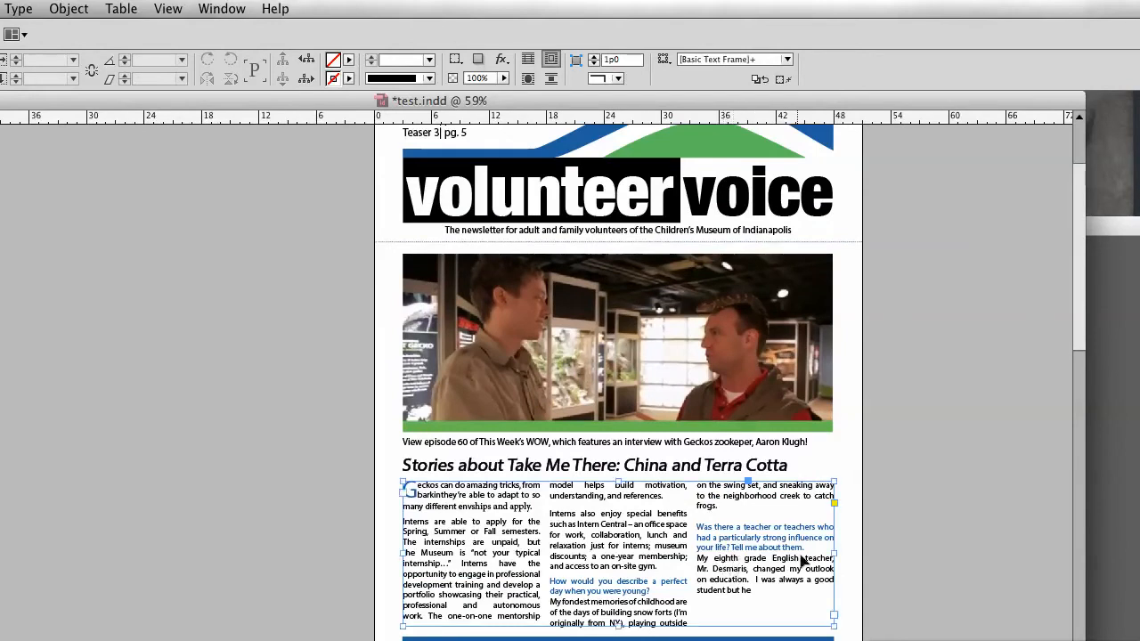
scroll(827, 559, down, 3)
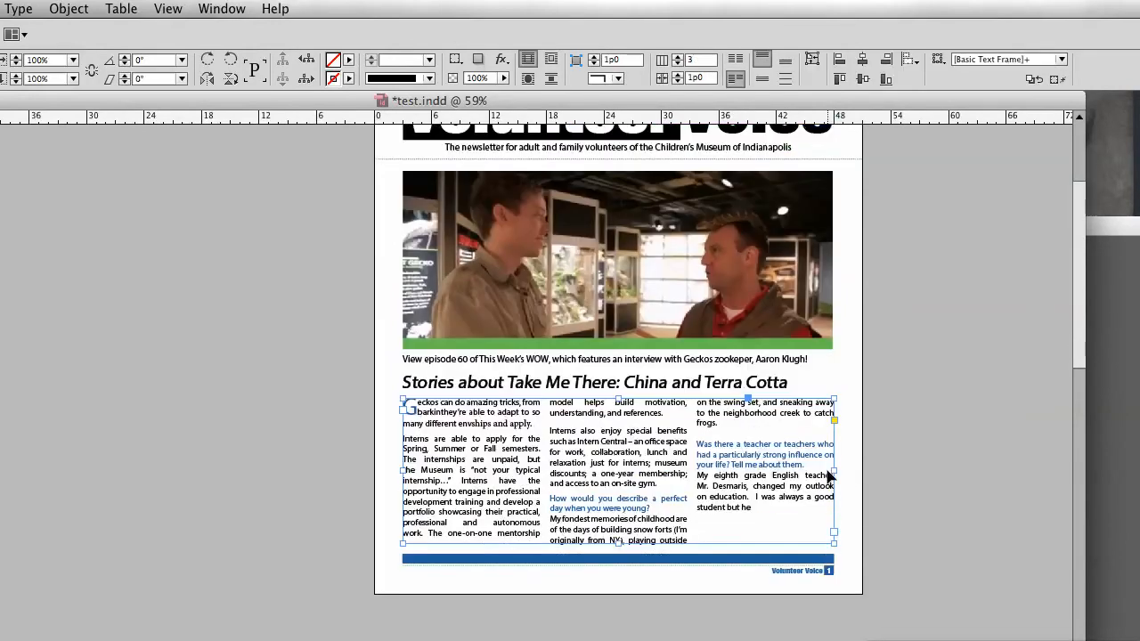
key(w)
drag(834, 471, 687, 482)
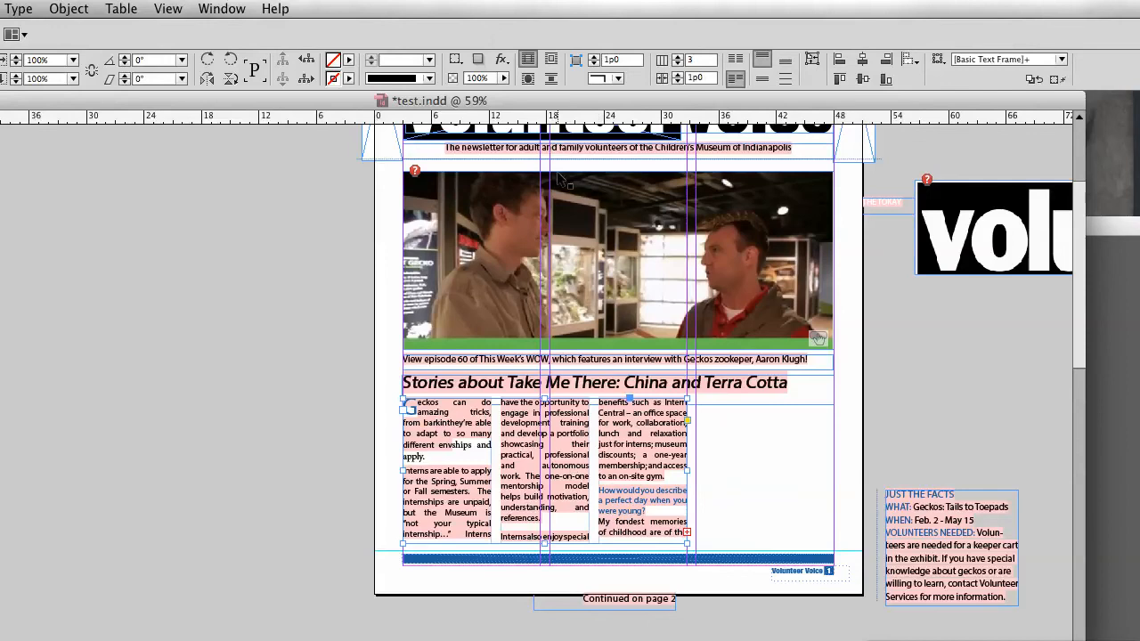
click(677, 57)
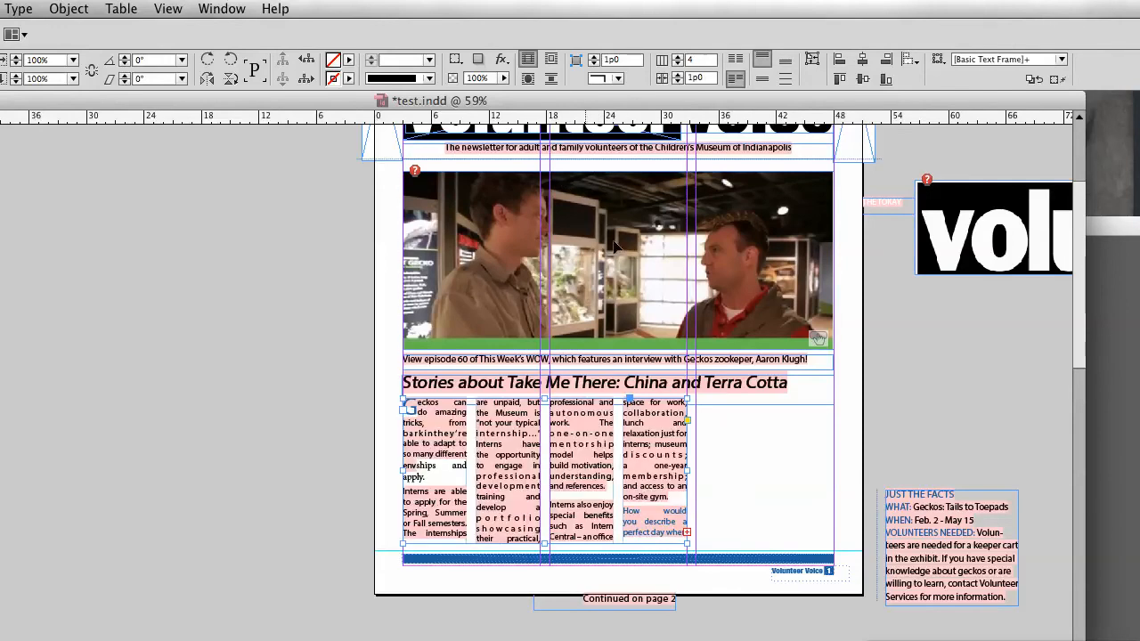
click(678, 63)
click(678, 63)
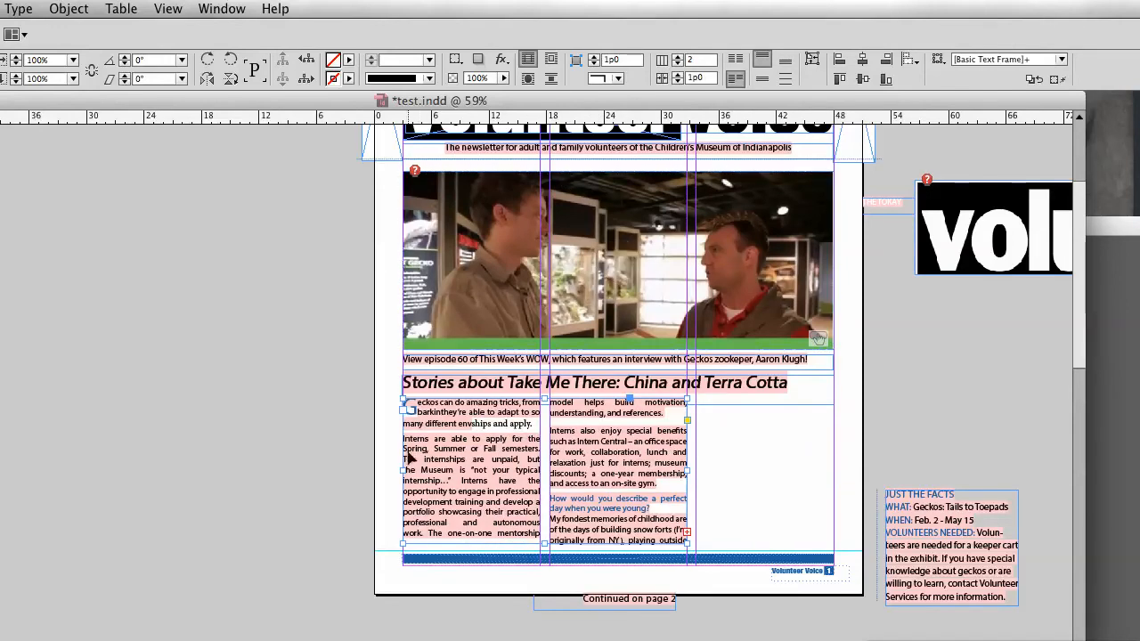
Step: Move the Just the Facts sidebar into the empty space beside the story frame
drag(933, 560, 752, 489)
click(889, 497)
key(w)
scroll(889, 497, up, 2)
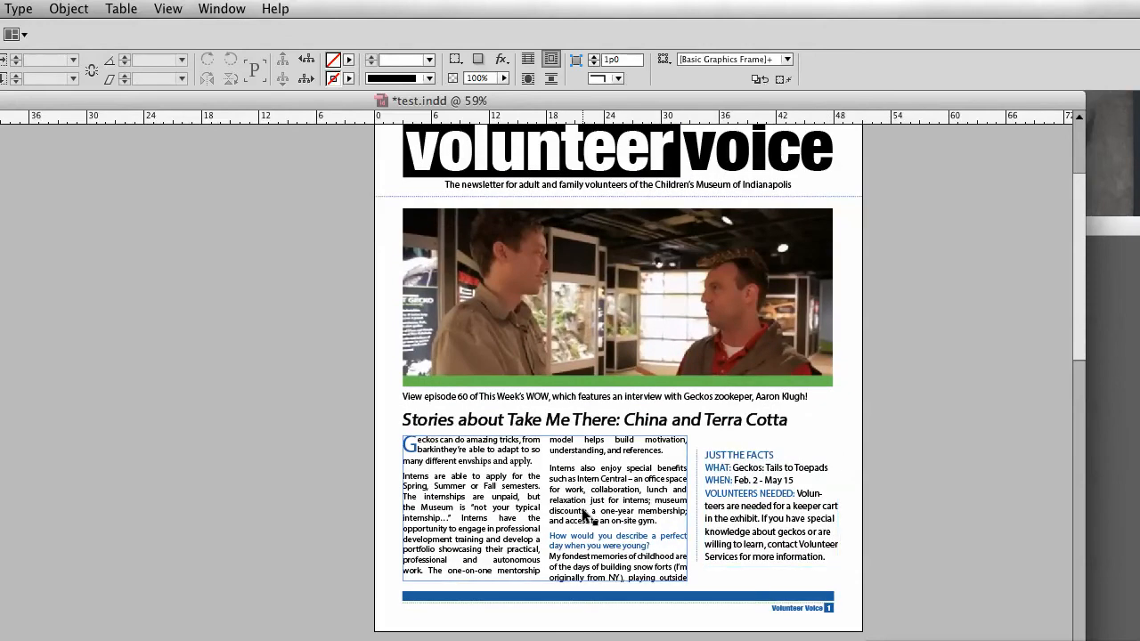
scroll(660, 510, up, 1)
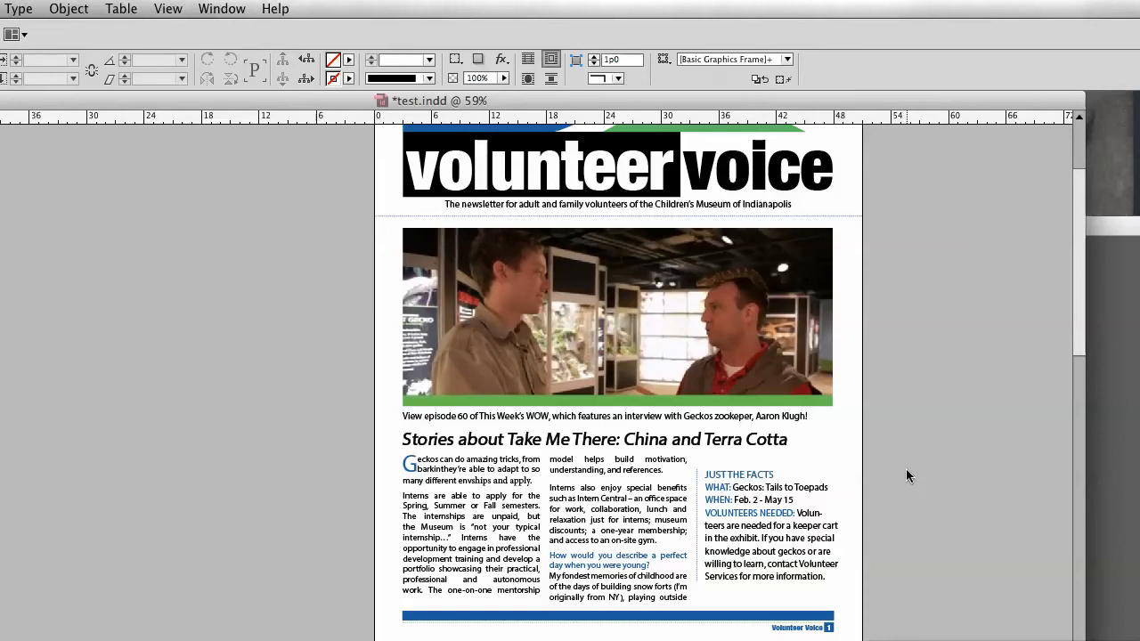
click(766, 476)
triple_click(779, 472)
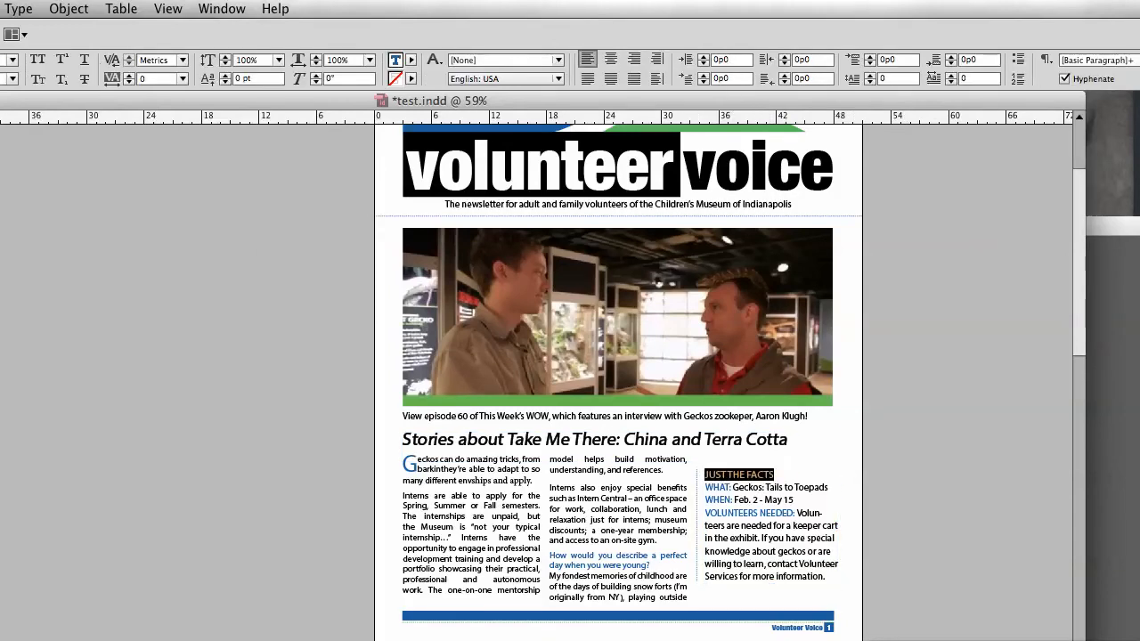
key(Escape)
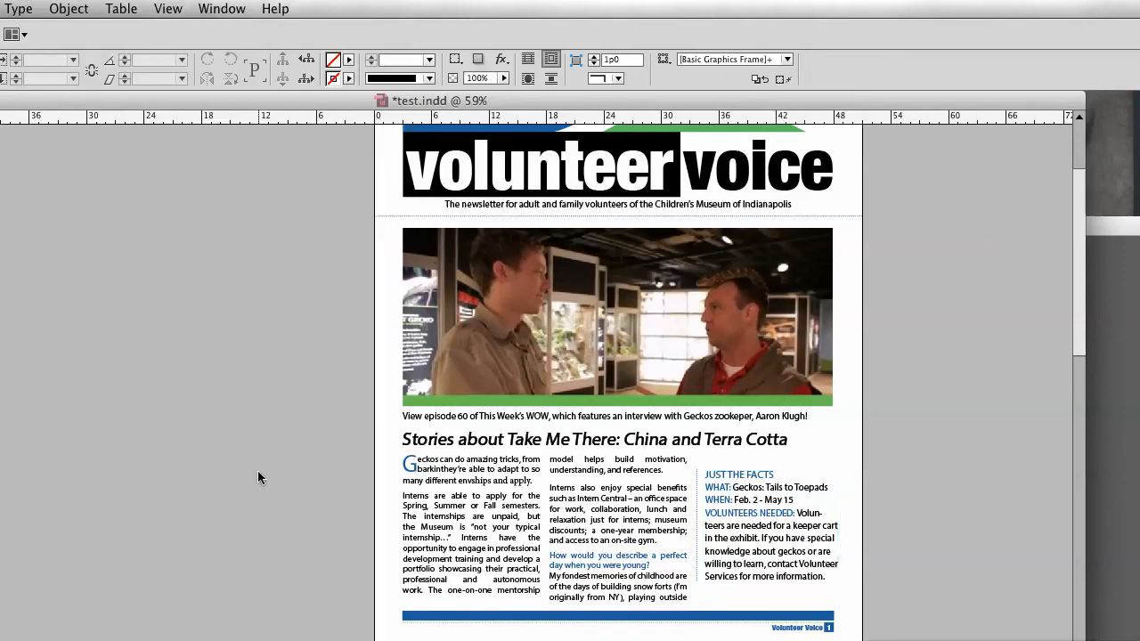
scroll(619, 520, up, 3)
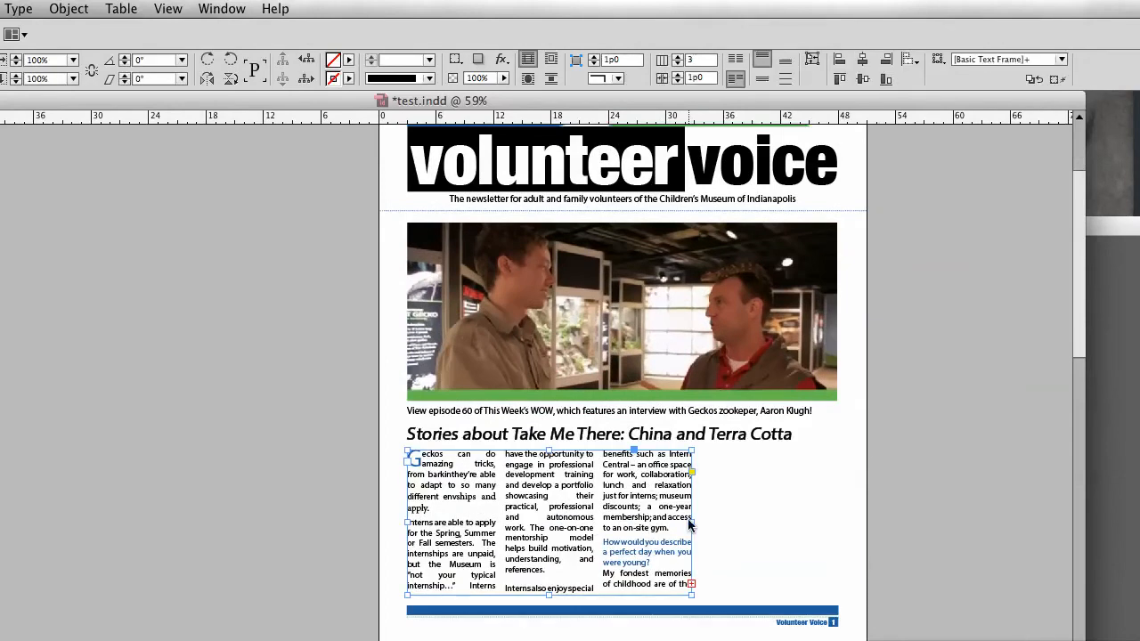
Step: Widen the story frame to the right margin and set it to one column
drag(691, 523, 838, 523)
click(678, 57)
click(678, 56)
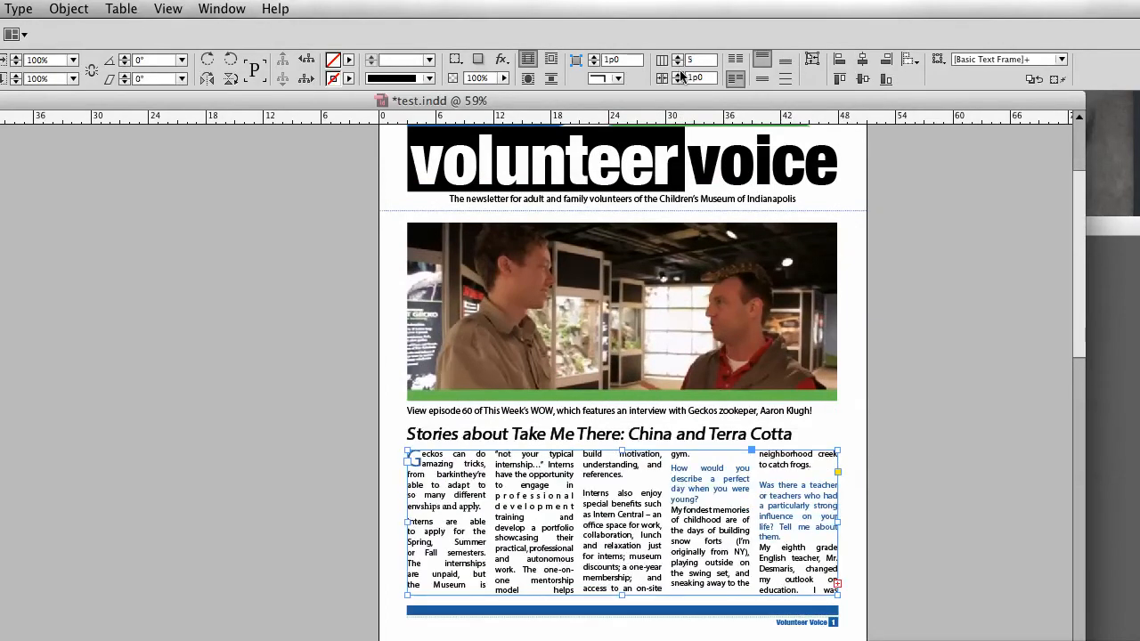
click(678, 65)
click(678, 64)
click(678, 64)
click(678, 64)
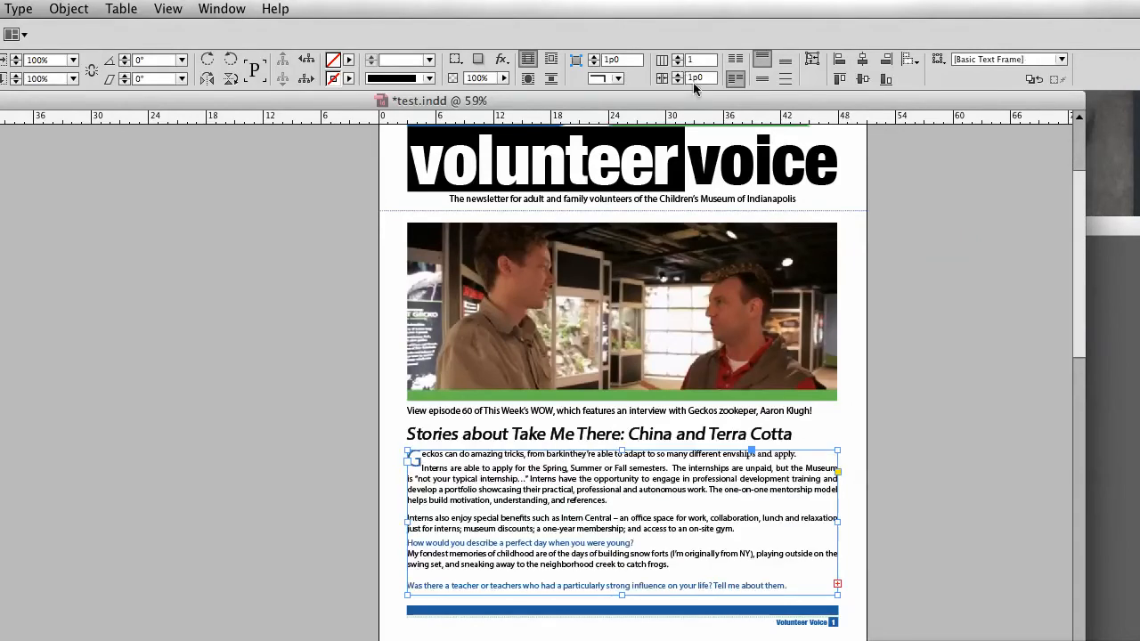
Step: Narrow the story frame to about one-third of the page width and copy it
drag(838, 524, 590, 525)
key(super+c)
key(super+v)
drag(441, 409, 703, 511)
key(t)
key(super+a)
key(Delete)
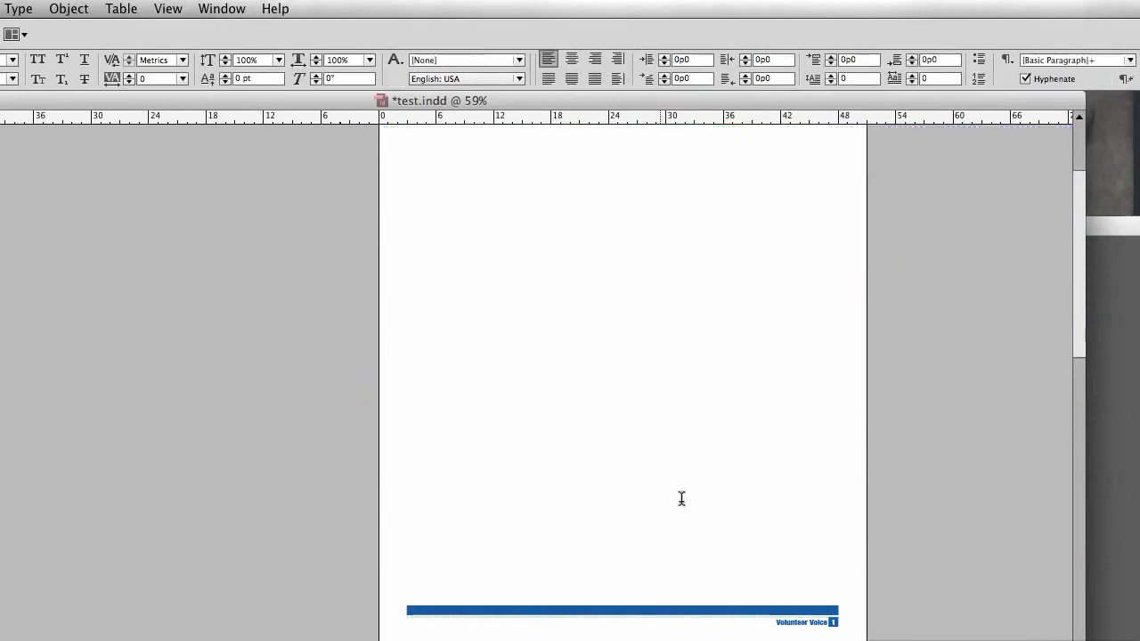
key(super+z)
key(super+z)
key(super+z)
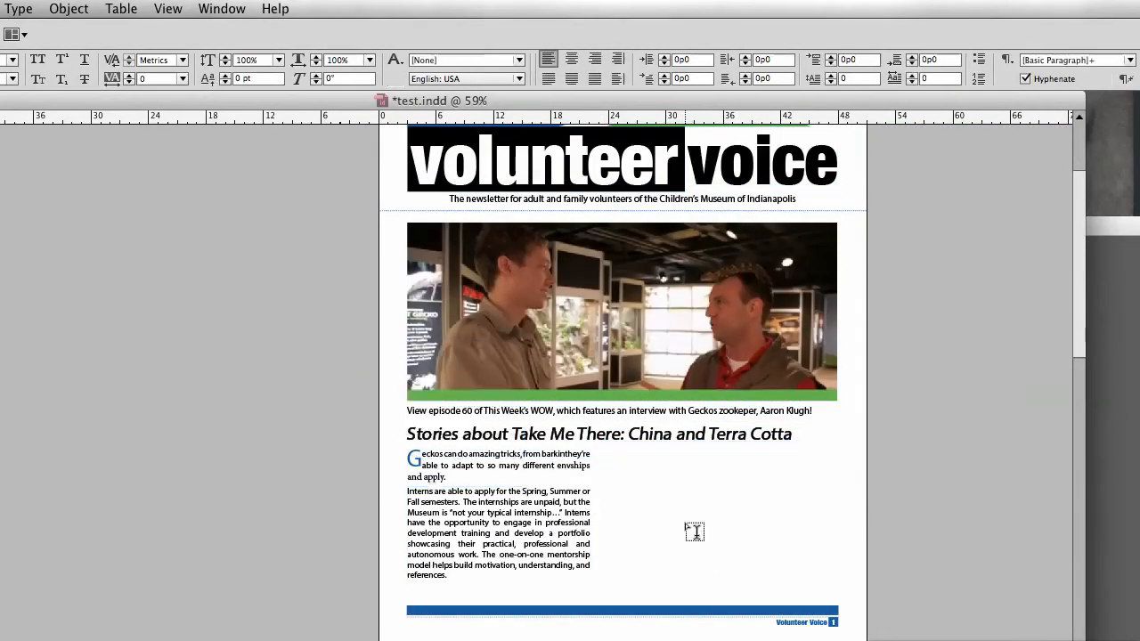
Step: Paste a duplicate of the story frame into the middle of the page and delete all its text
key(v)
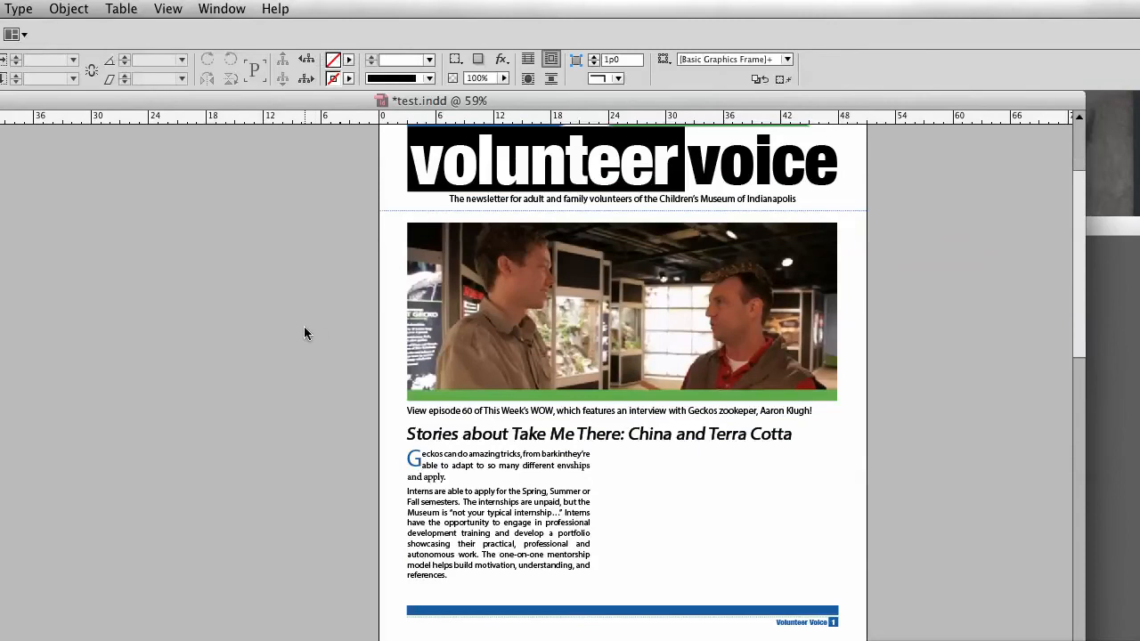
key(super+v)
drag(457, 435, 712, 539)
double_click(712, 513)
key(super+a)
key(BackSpace)
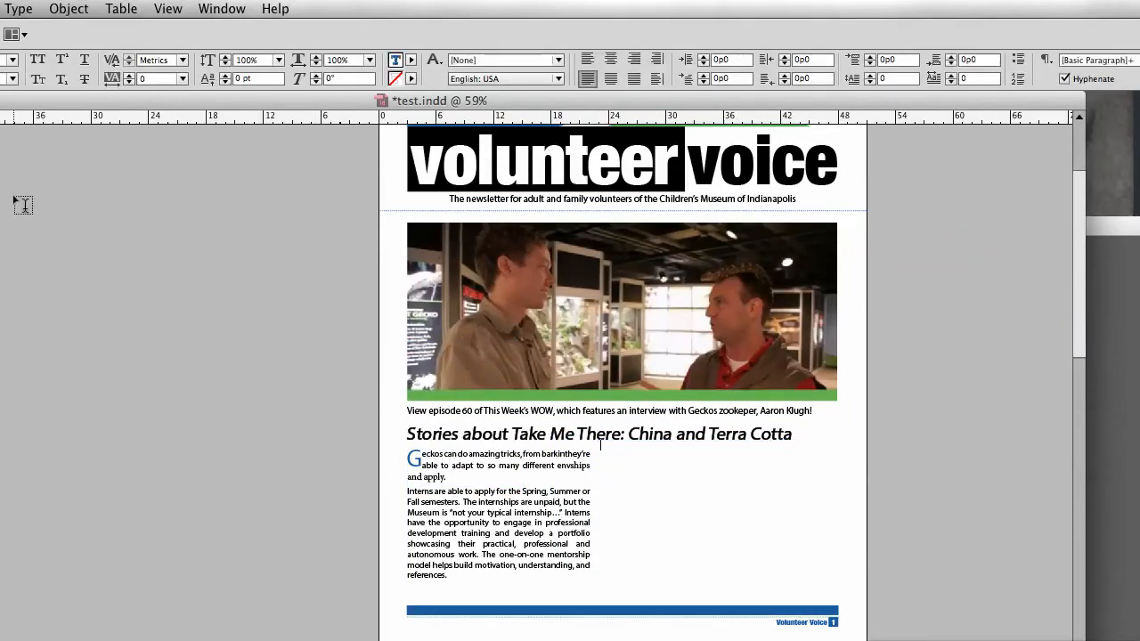
Step: Thread the story's overflow text into the empty duplicate frame and lengthen that frame slightly
key(Escape)
click(575, 578)
click(589, 585)
click(689, 511)
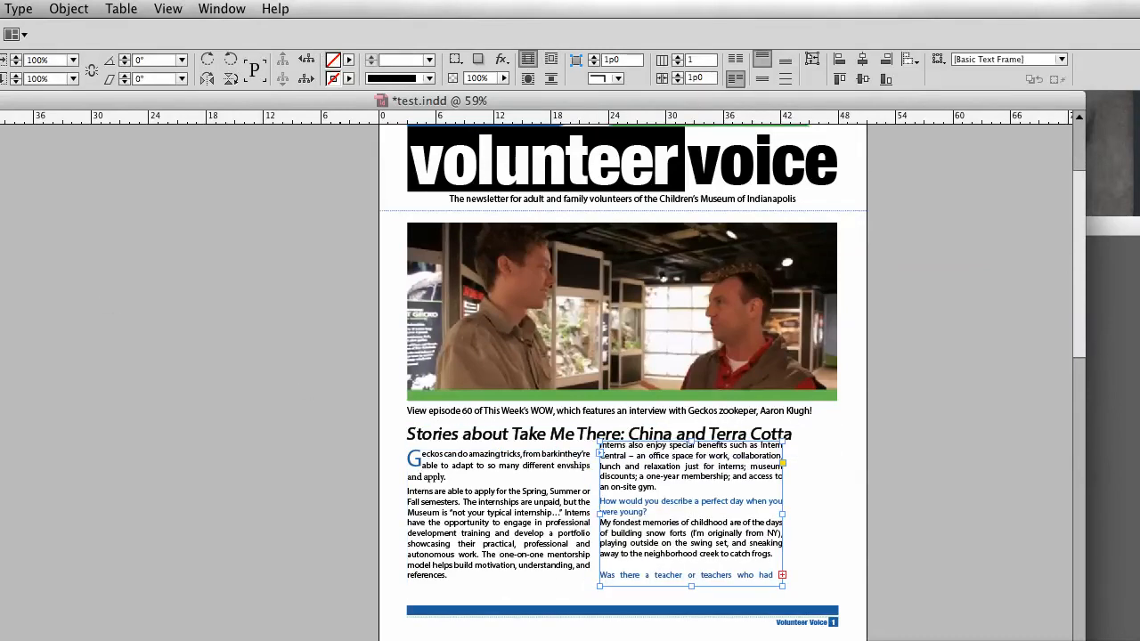
drag(709, 577, 707, 584)
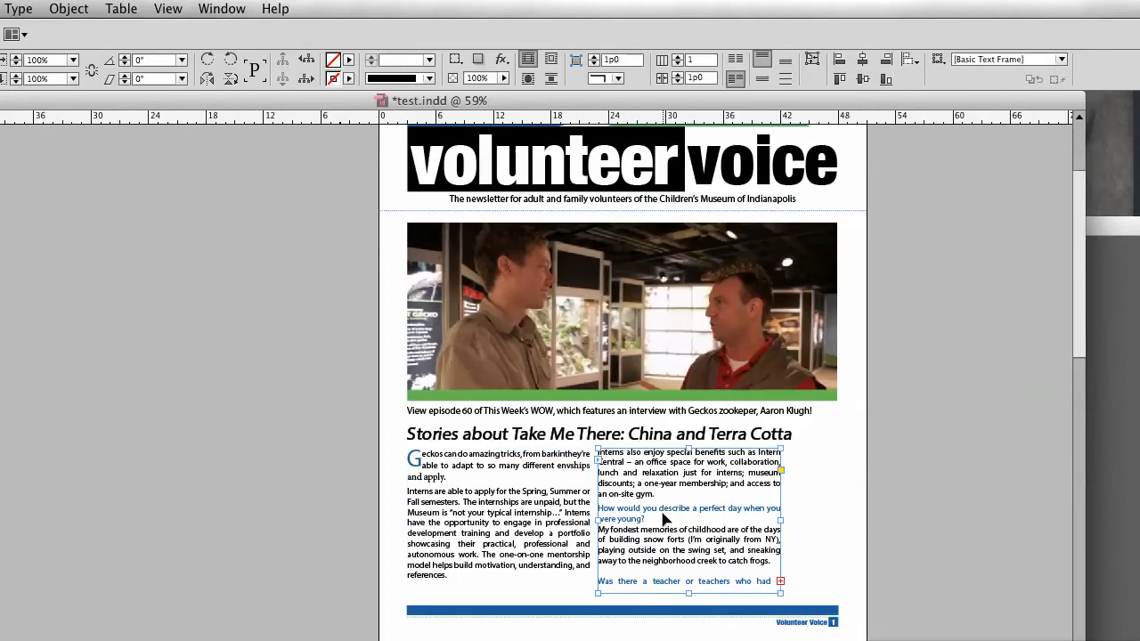
Step: Fit both threaded frames to the column guides, then delete the second frame
key(w)
click(577, 538)
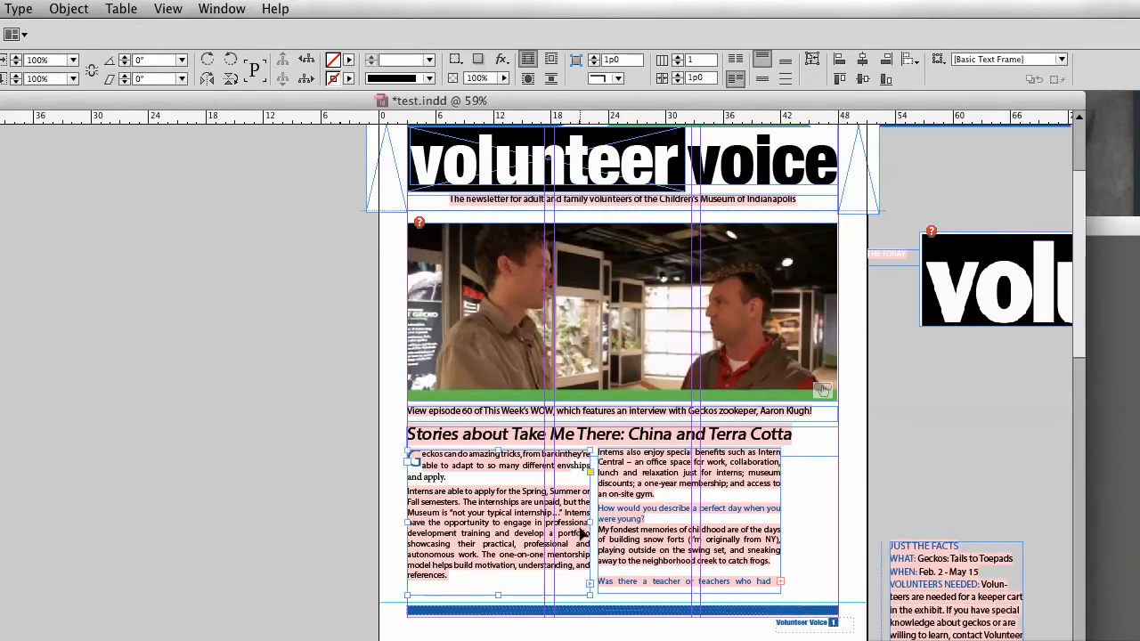
drag(591, 521, 545, 523)
drag(681, 522, 647, 532)
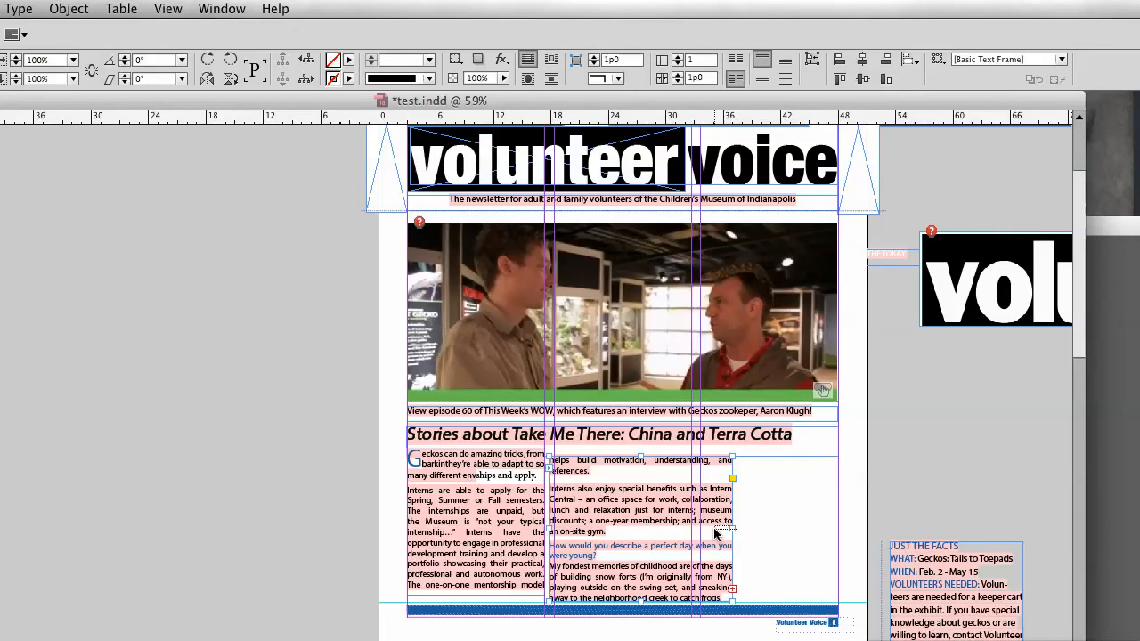
drag(730, 529, 692, 530)
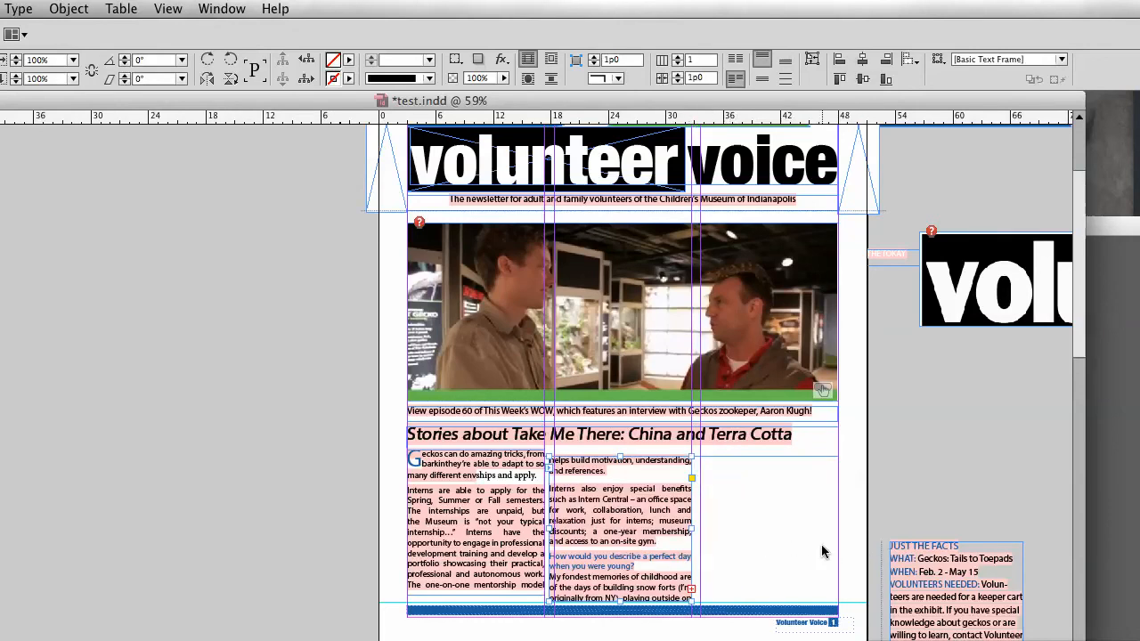
key(Delete)
Step: Widen the story frame to about two-thirds of the page width and set it to two columns
click(542, 523)
drag(549, 521, 691, 522)
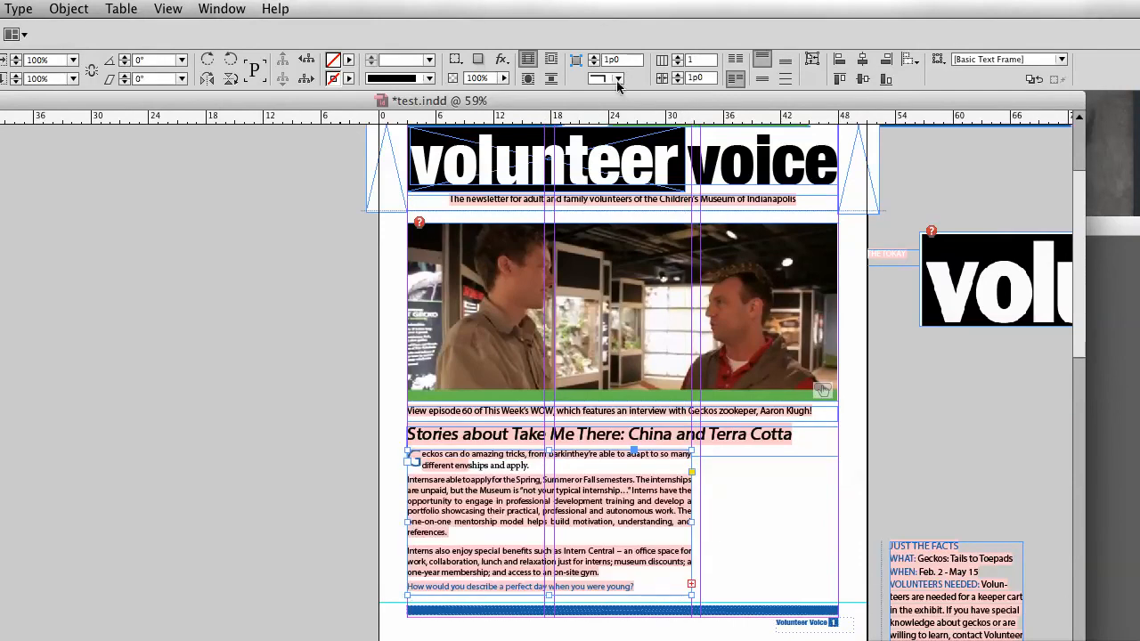
click(680, 57)
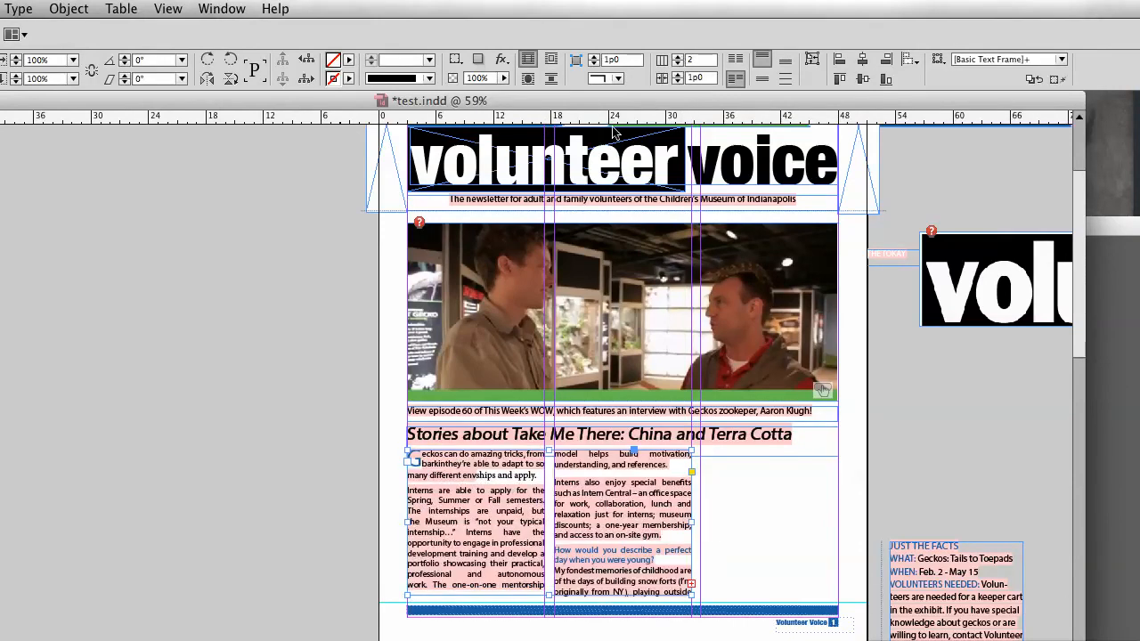
click(335, 327)
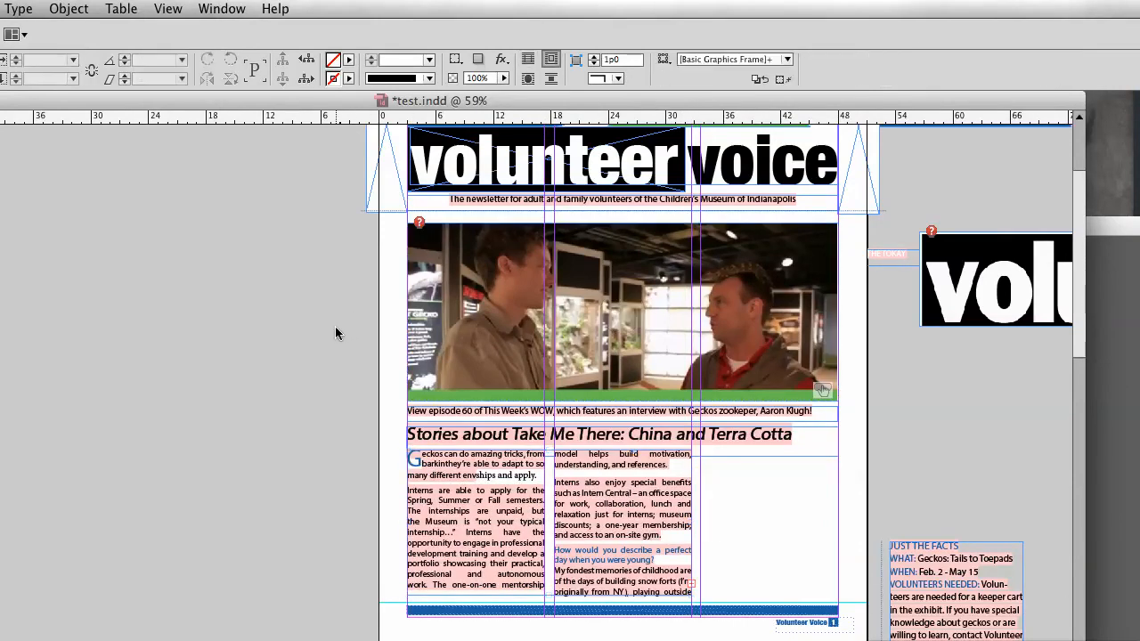
key(w)
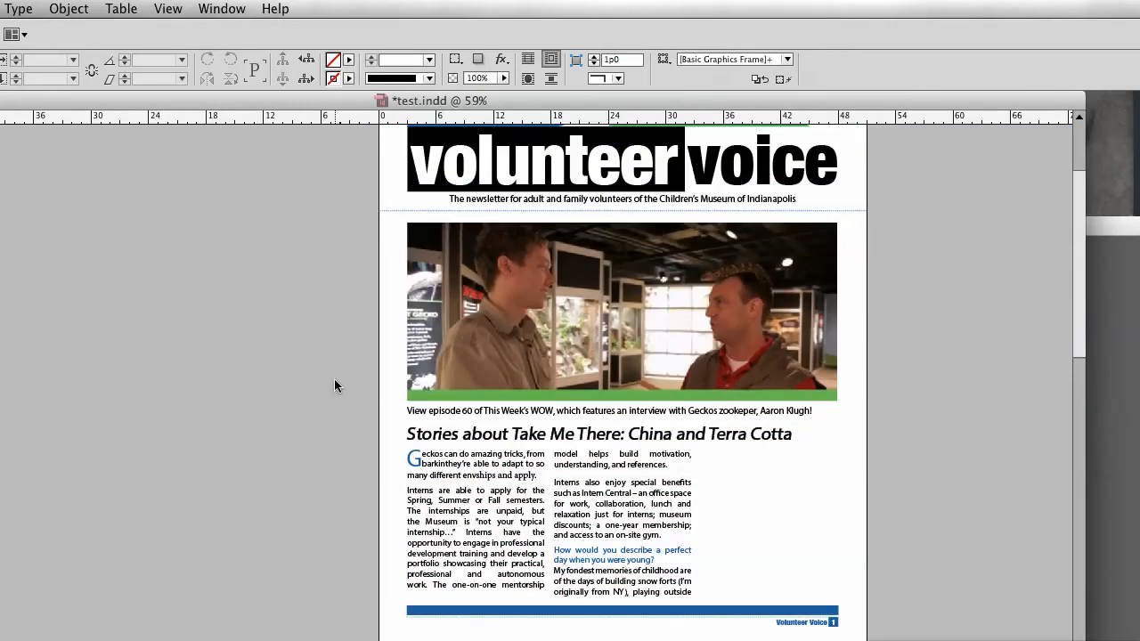